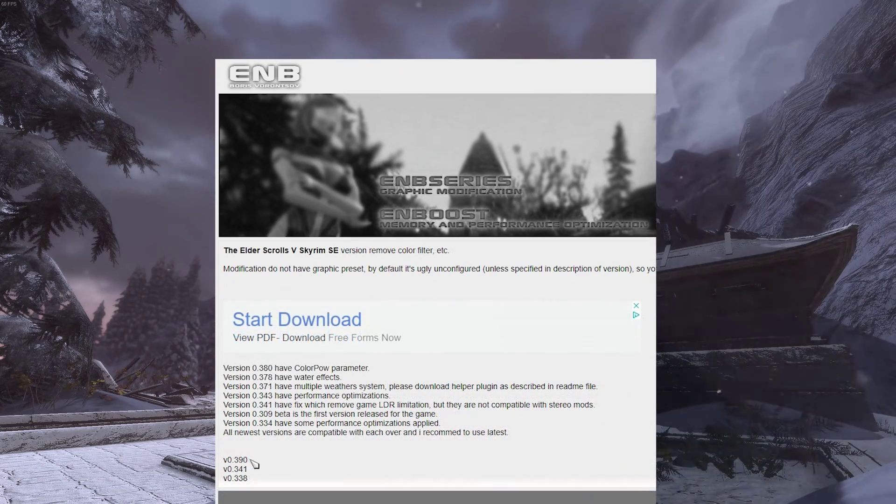
# - Download ENBSeries v0.390 and copy WrapperVersion's d3d11.dll and d3dcompiler_46e.dll into the Skyrim Special Edition folder
pyautogui.click(246, 461)
pyautogui.scroll(-5, 240, 460)
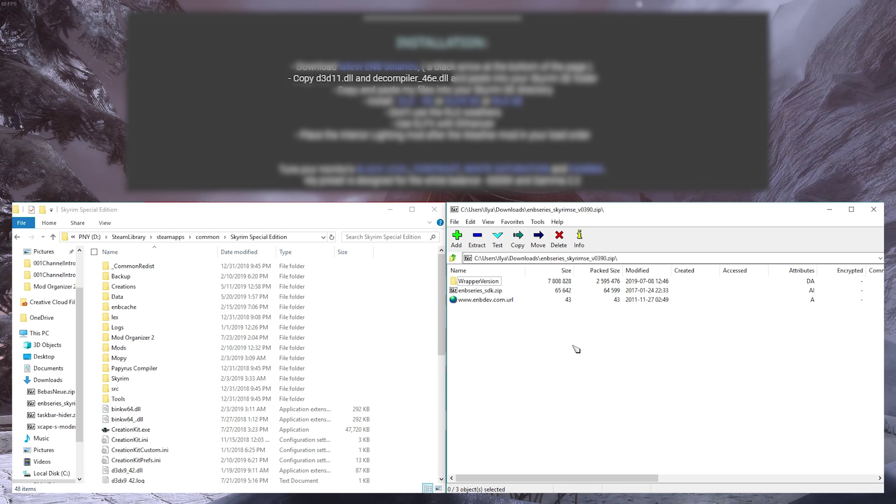
pyautogui.doubleClick(477, 282)
pyautogui.click(476, 292)
pyautogui.keyDown('shift'); pyautogui.click(481, 300); pyautogui.keyUp('shift')
pyautogui.moveTo(481, 300); pyautogui.dragTo(243, 443)
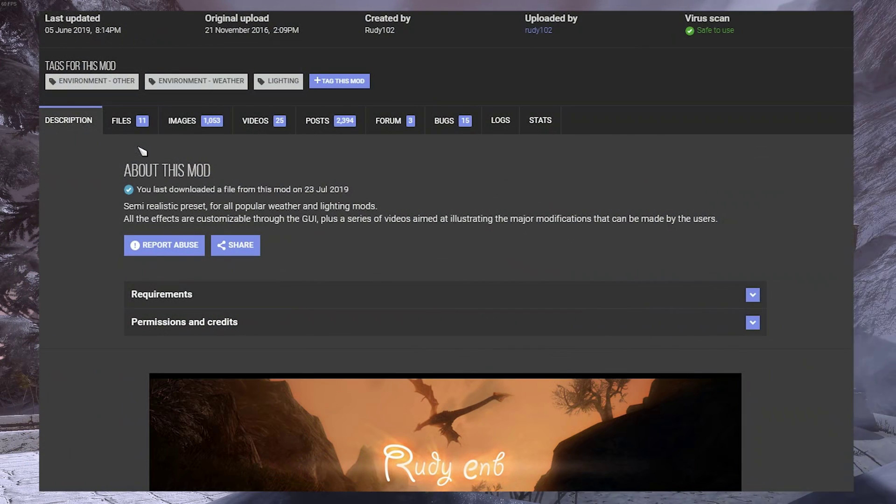
# - Manually download the Obsidian Weathers version of Rudy ENB SE from the mod's Files list
pyautogui.click(130, 133)
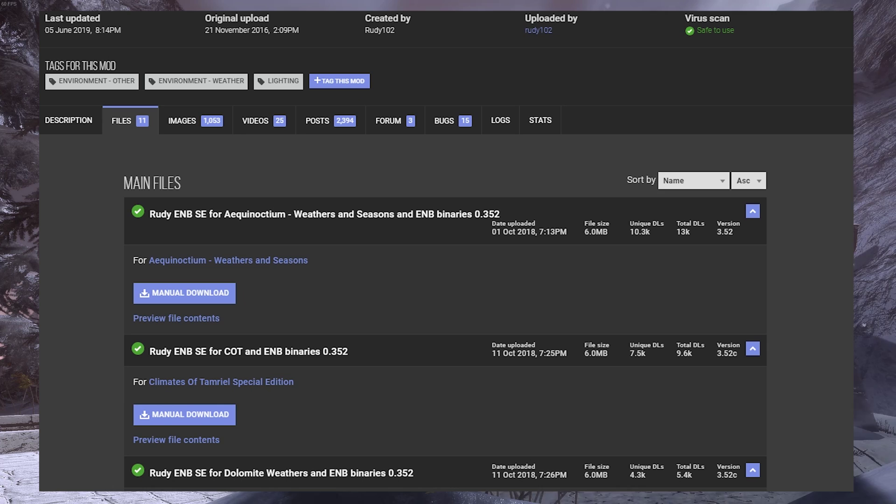
pyautogui.scroll(-14, 445, 256)
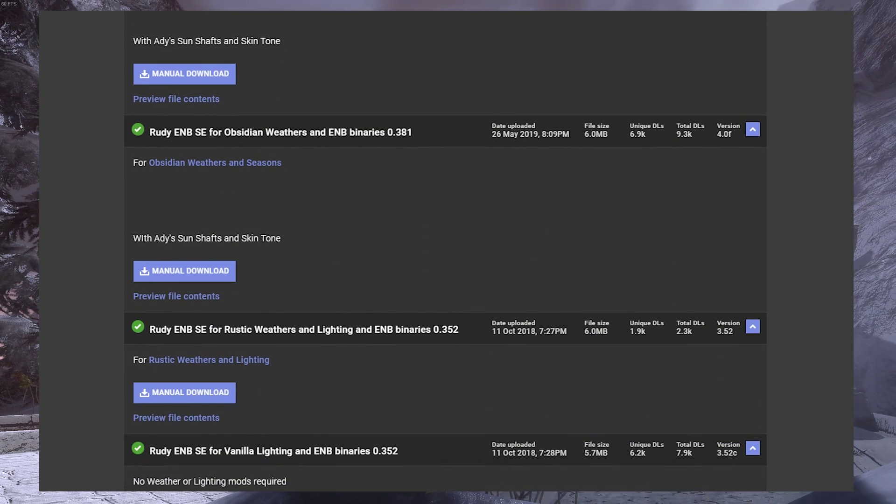
pyautogui.scroll(1, 445, 252)
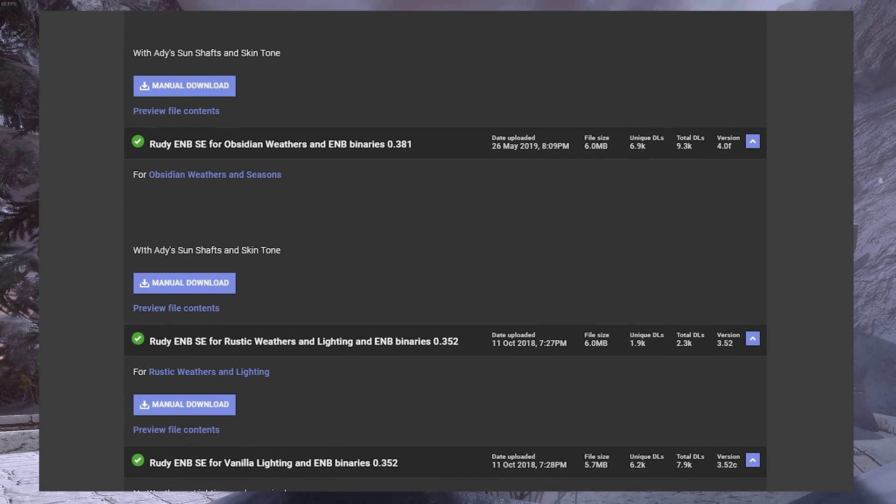
pyautogui.click(220, 286)
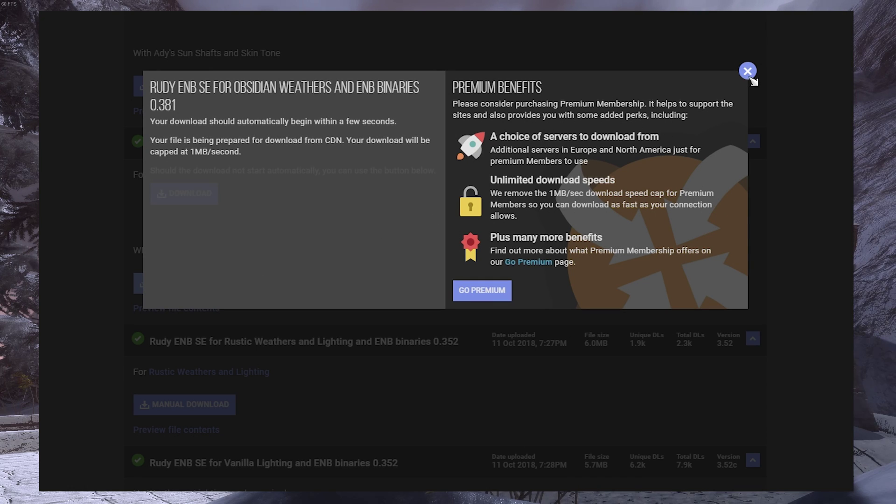
pyautogui.click(748, 73)
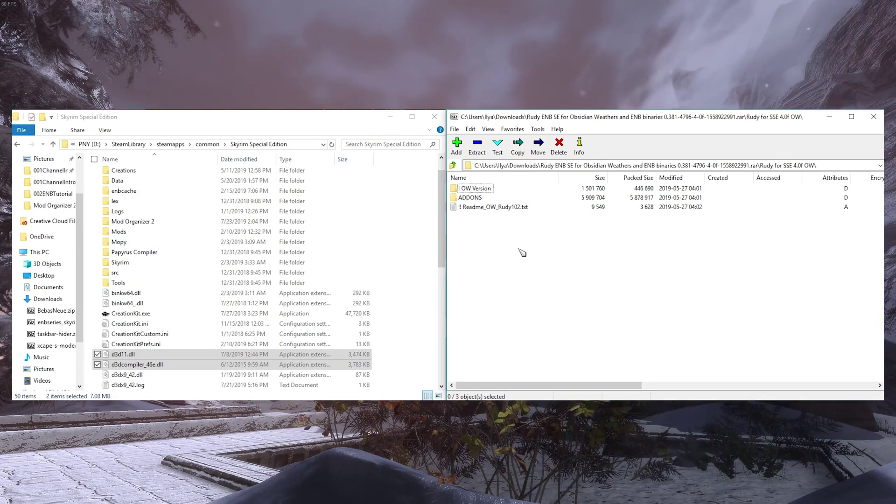
# - Copy the enbseries folder, enblocal.ini and enbseries.ini from OW Version into the Skyrim Special Edition folder
pyautogui.doubleClick(477, 189)
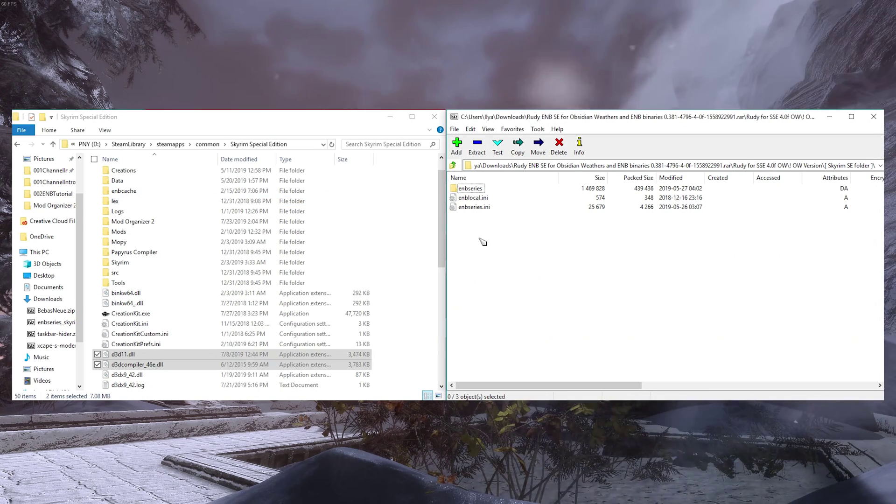
pyautogui.moveTo(472, 239); pyautogui.dragTo(466, 190)
pyautogui.moveTo(440, 217); pyautogui.dragTo(284, 330)
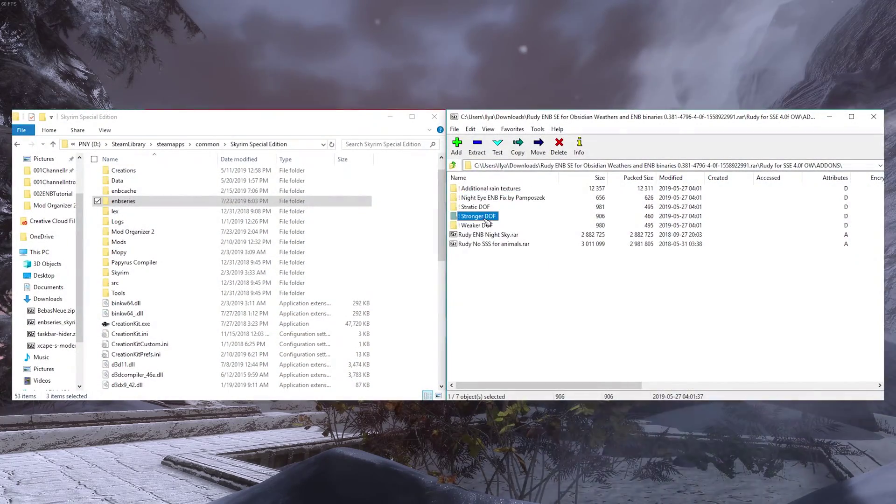
# - Look through the Stronger DOF and Stratic DOF addon folders, then return to the main OW folder
pyautogui.doubleClick(481, 216)
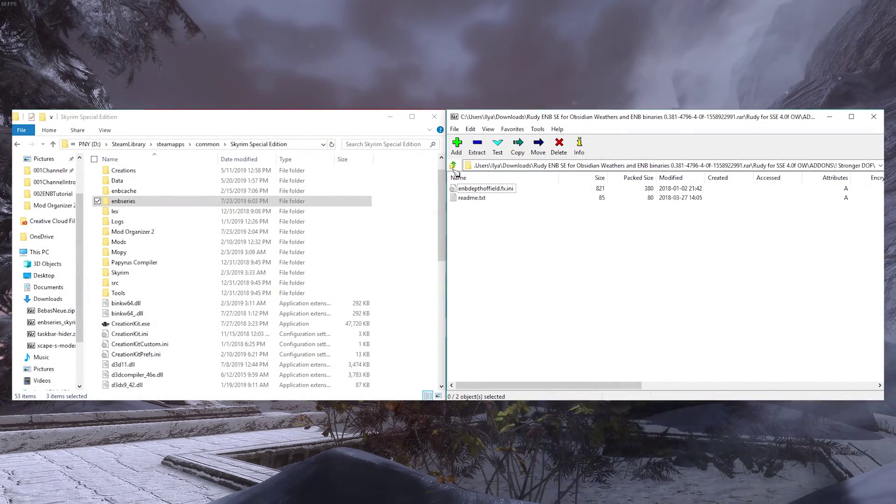
pyautogui.click(453, 165)
pyautogui.doubleClick(480, 209)
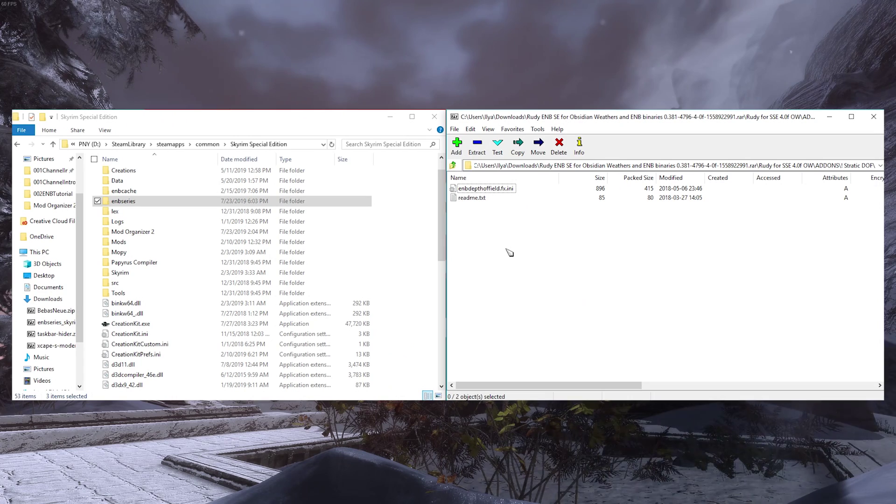
pyautogui.click(452, 166)
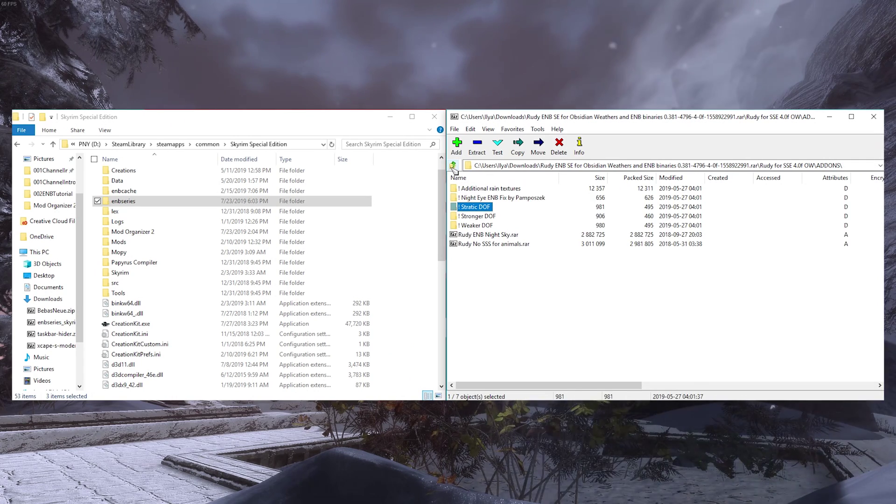
pyautogui.click(452, 165)
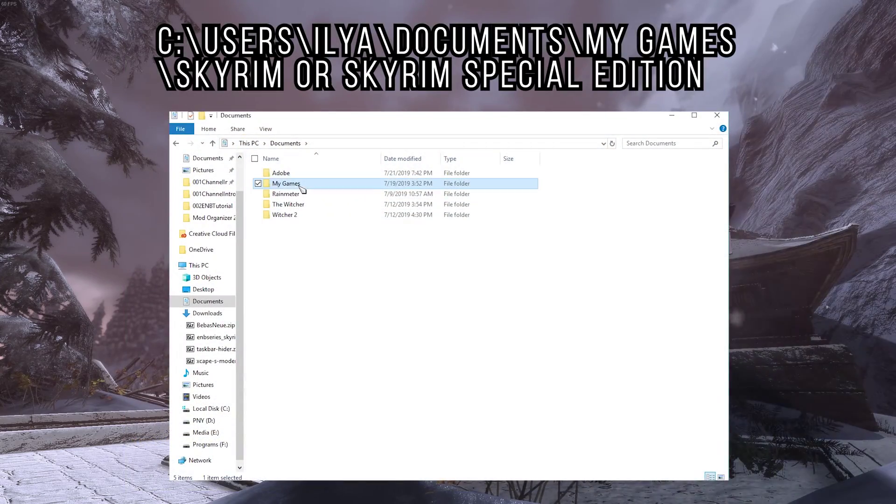
# - Open SkyrimPrefs.ini from Documents\My Games\Skyrim Special Edition in Notepad
pyautogui.doubleClick(299, 183)
pyautogui.doubleClick(321, 236)
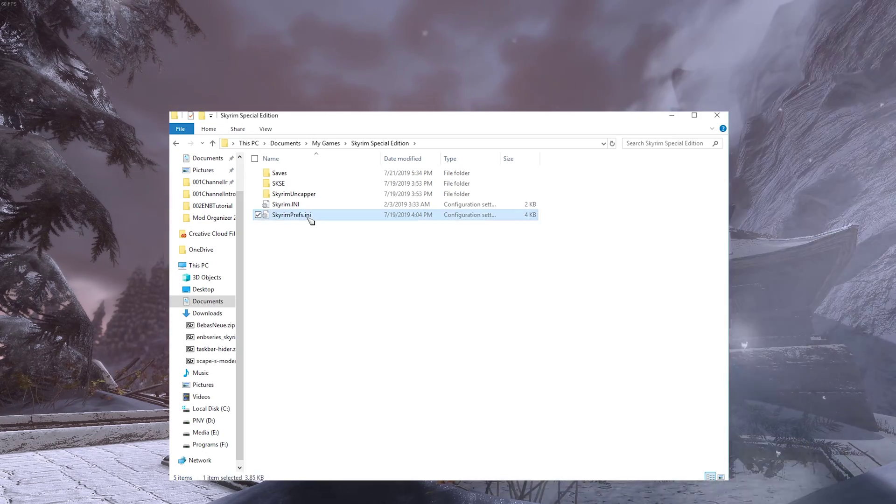
pyautogui.doubleClick(312, 216)
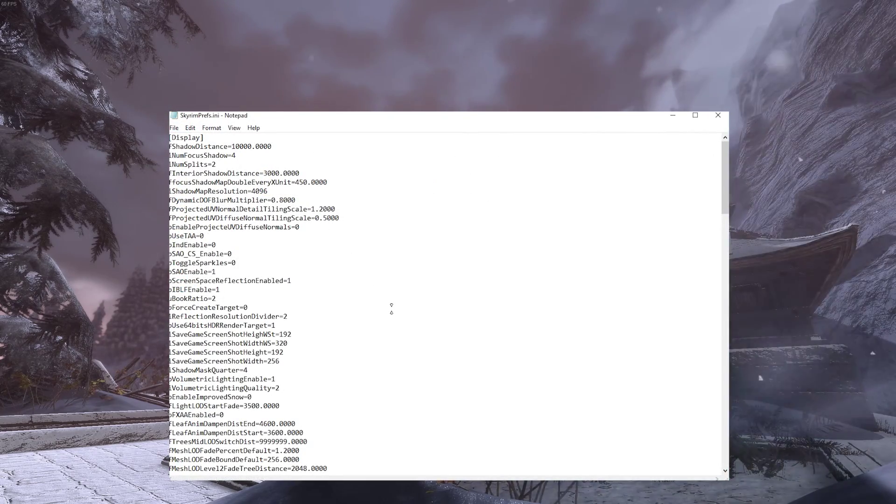
# - Find 'bdrawland' and change bDrawLandShadows from 0 to 1
pyautogui.scroll(-4, 391, 308)
pyautogui.hotkey('ctrl', 'f')
pyautogui.write('bdrawland')
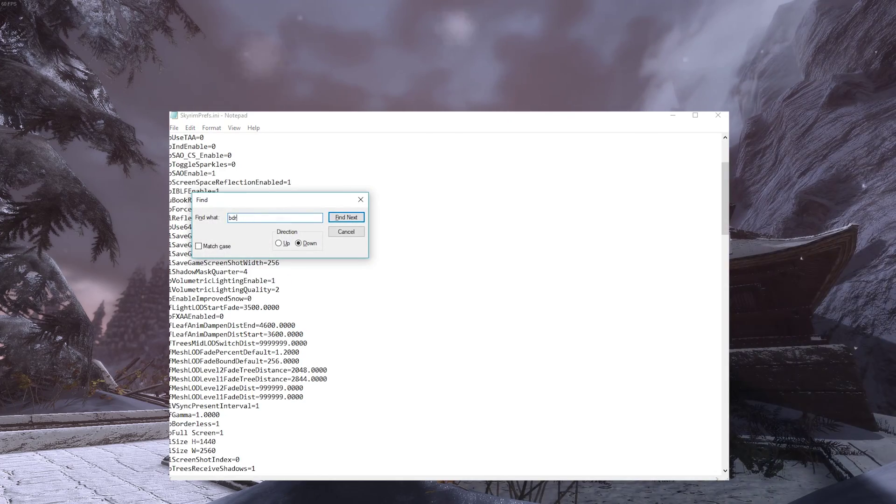
pyautogui.press('Return')
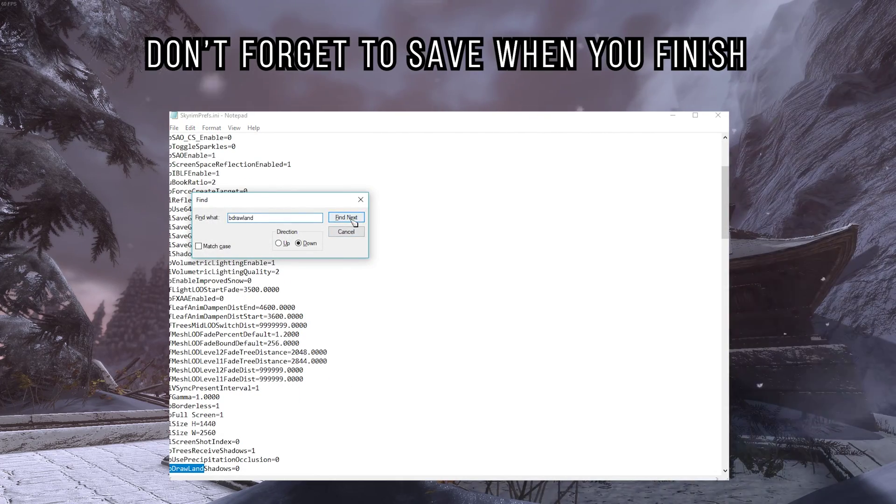
pyautogui.click(346, 231)
pyautogui.click(340, 468)
pyautogui.press('BackSpace')
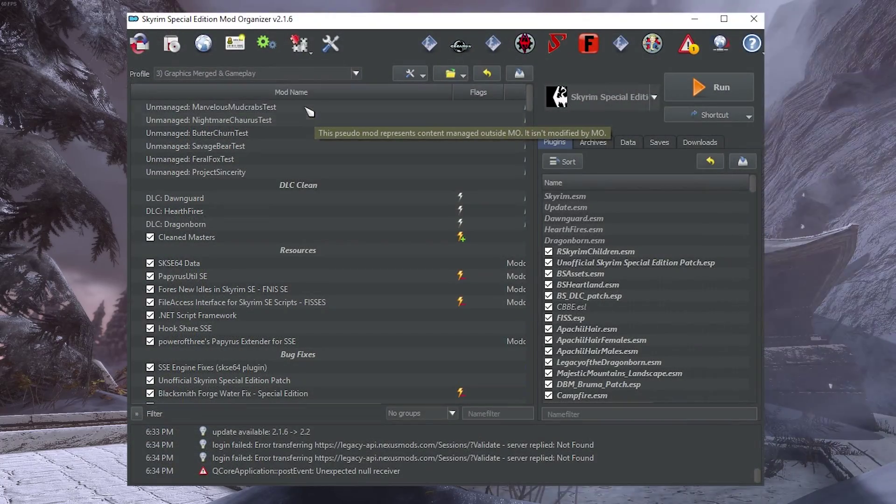
# - Open Mod Organizer 2's INI Editor from the tools dropdown and show the skyrimprefs.ini tab
pyautogui.click(300, 48)
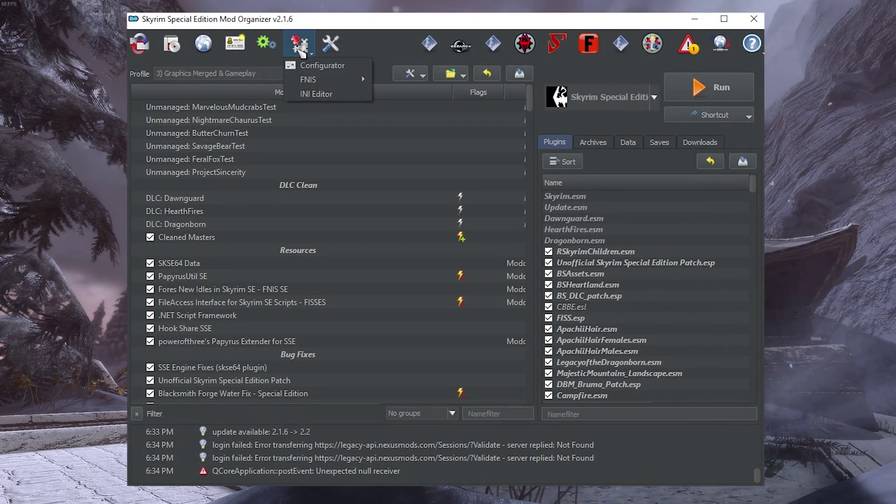
pyautogui.click(316, 94)
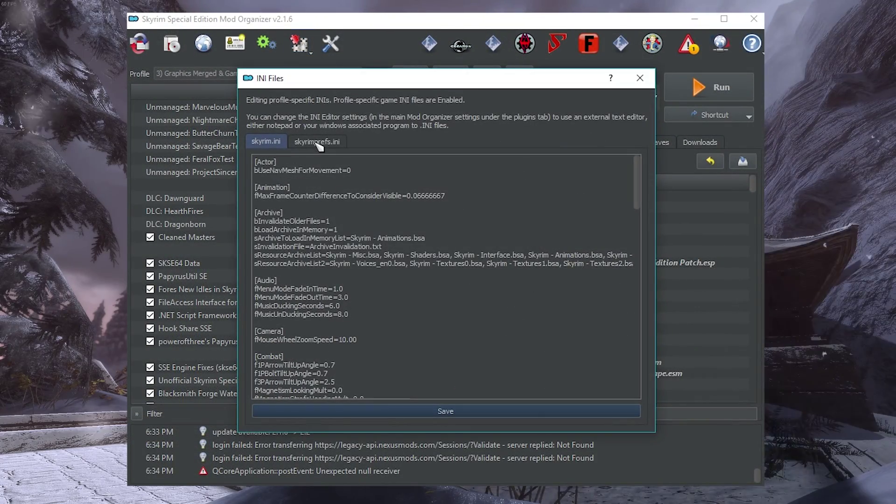
pyautogui.click(317, 142)
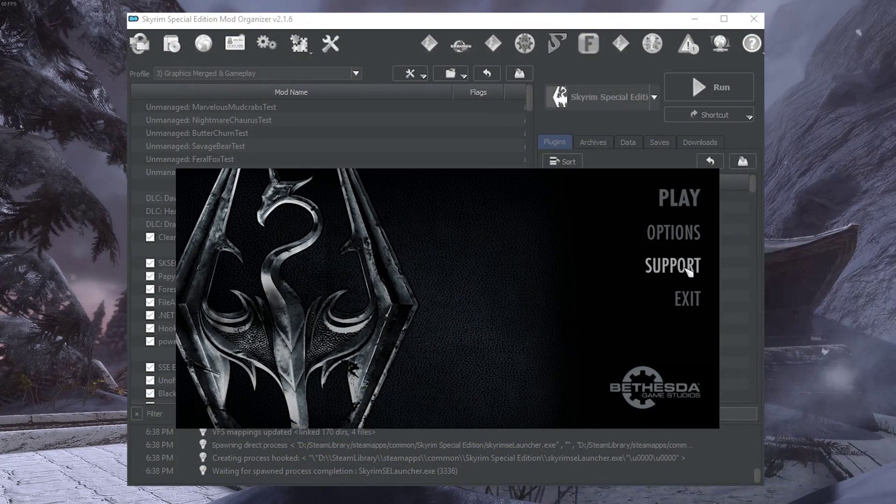
# - Turn off Screen Space Ambient Occlusion, Snow Shader and Lens Flare in the launcher's advanced options
pyautogui.click(677, 239)
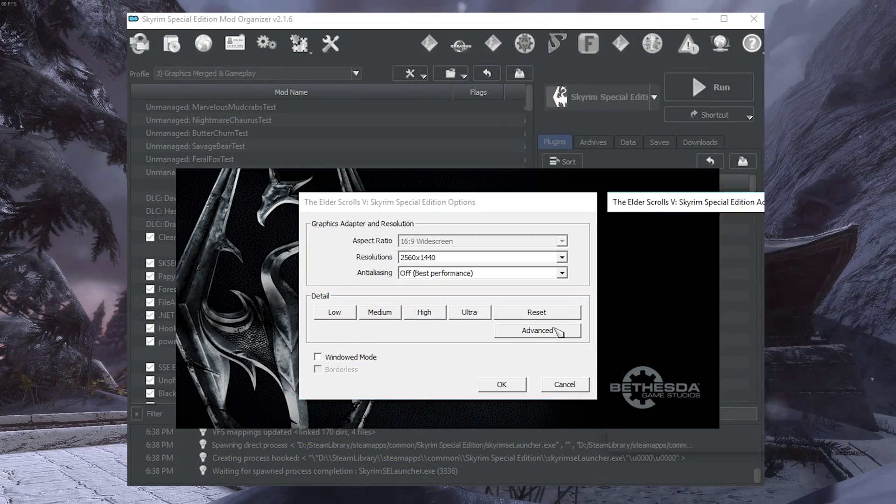
pyautogui.click(634, 348)
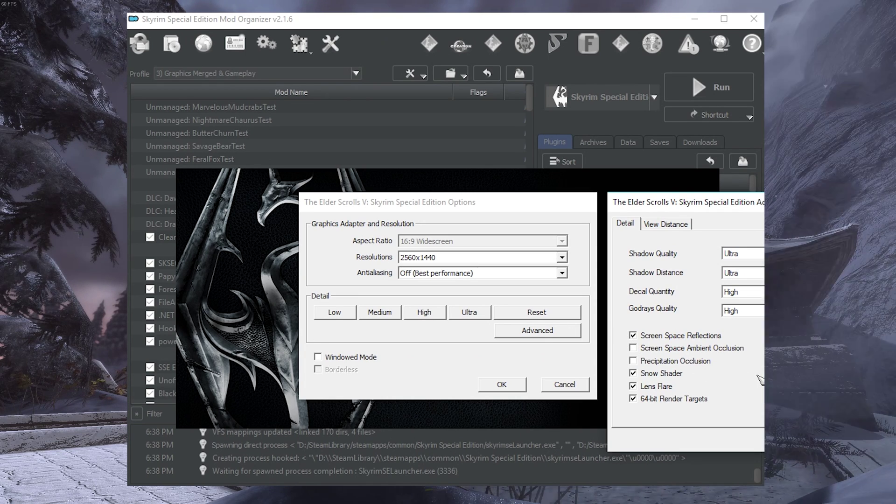
pyautogui.click(633, 373)
pyautogui.click(633, 386)
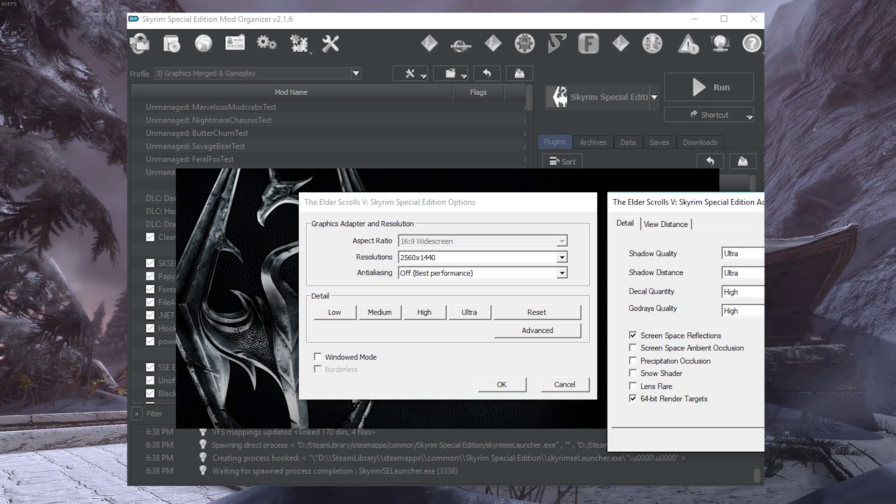
pyautogui.press('Return')
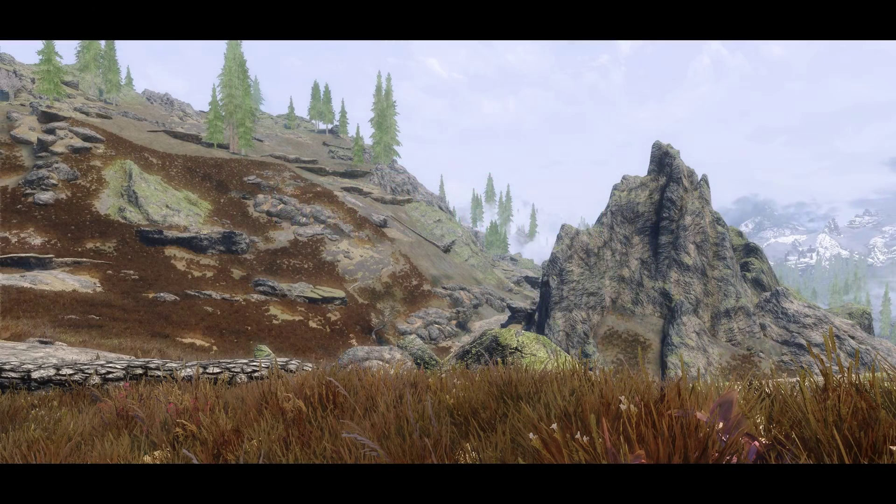
# - In the ENB menu, uncheck Enable Letterbox Bars under ENBEFFECTPOSTPASS.FX, save the configuration, and close it
pyautogui.hotkey('shift', 'Return')
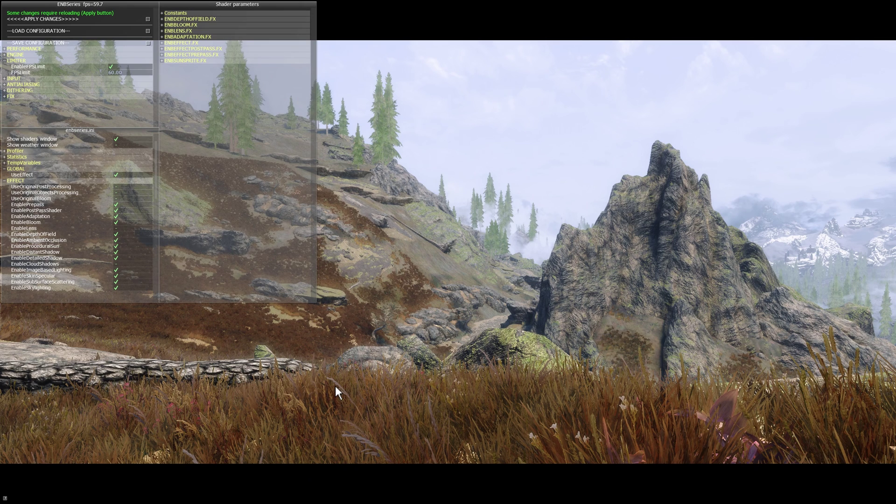
pyautogui.click(116, 144)
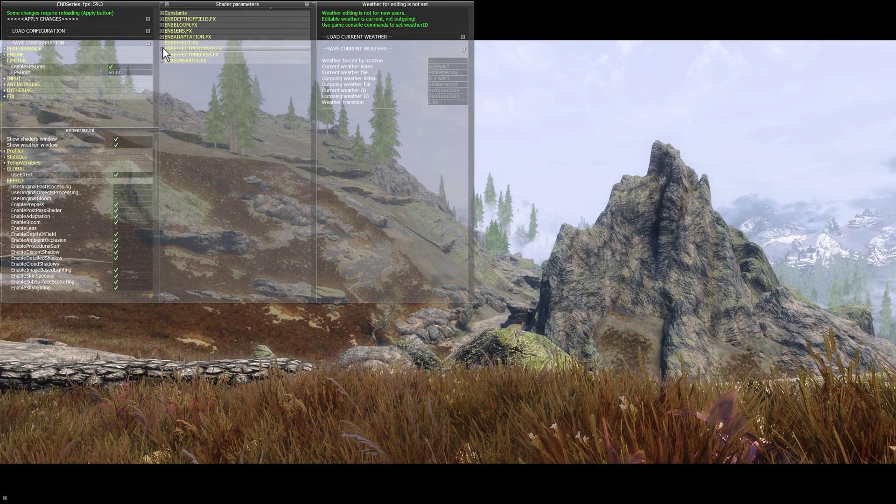
pyautogui.click(161, 48)
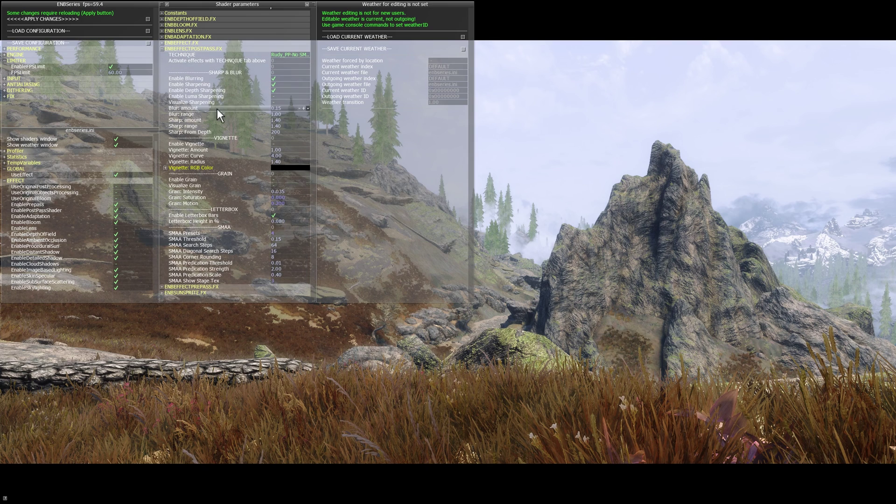
pyautogui.click(272, 216)
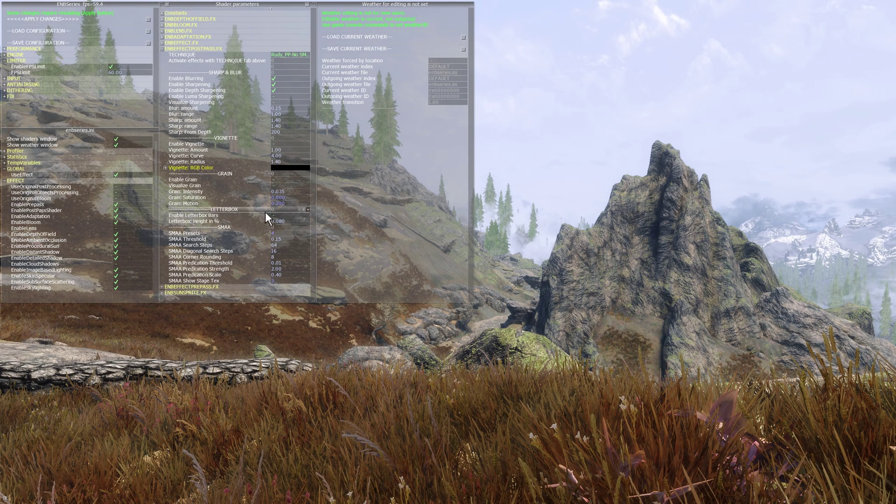
pyautogui.click(38, 44)
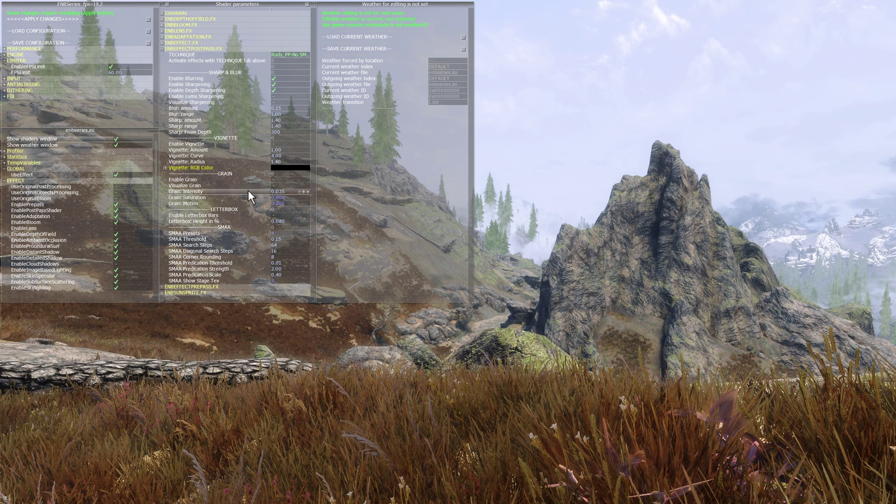
pyautogui.hotkey('shift', 'Return')
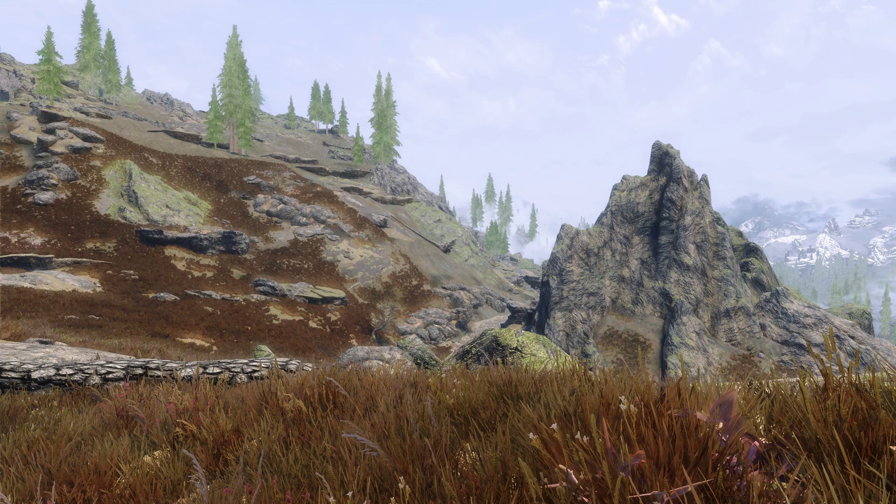